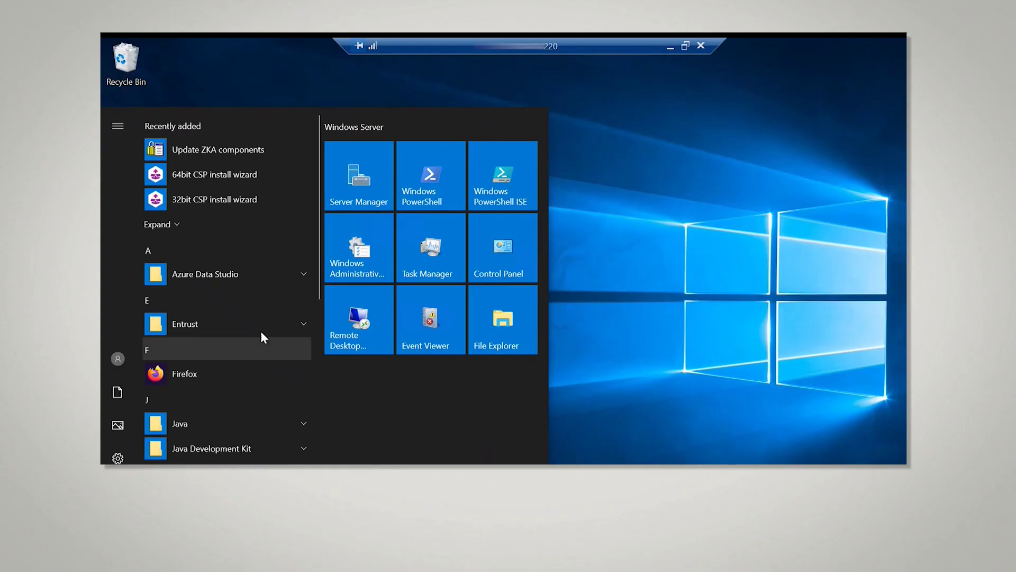
Step: Run the Entrust CNG wizard to register nShield CNG Providers with the existing security world and module protection
click(233, 323)
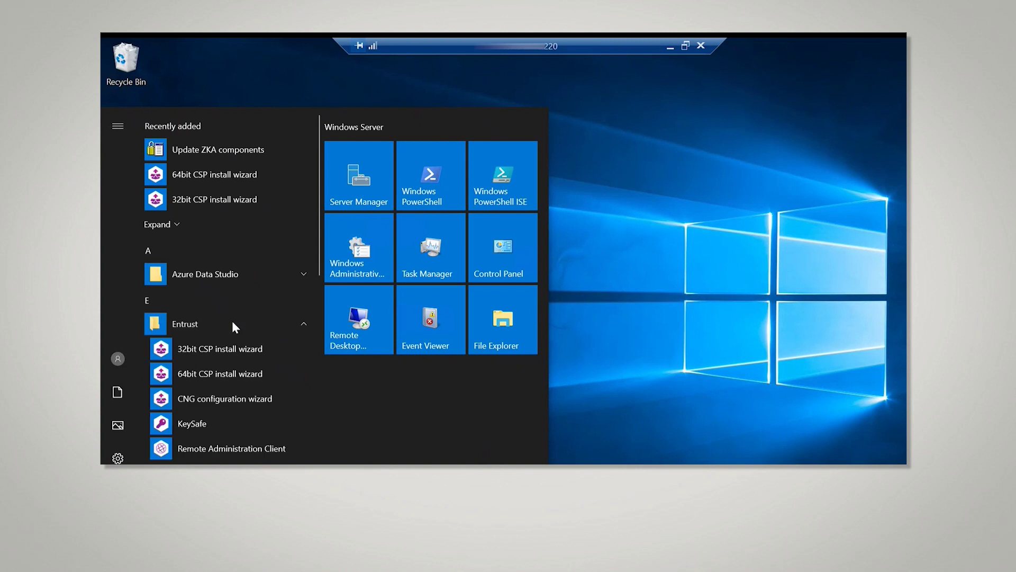
click(218, 398)
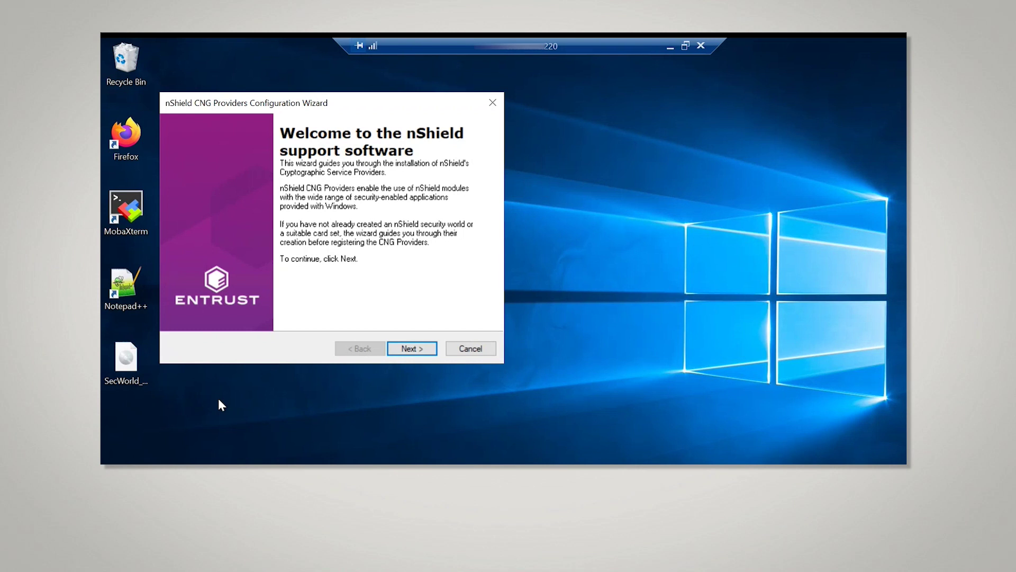
click(419, 351)
click(421, 352)
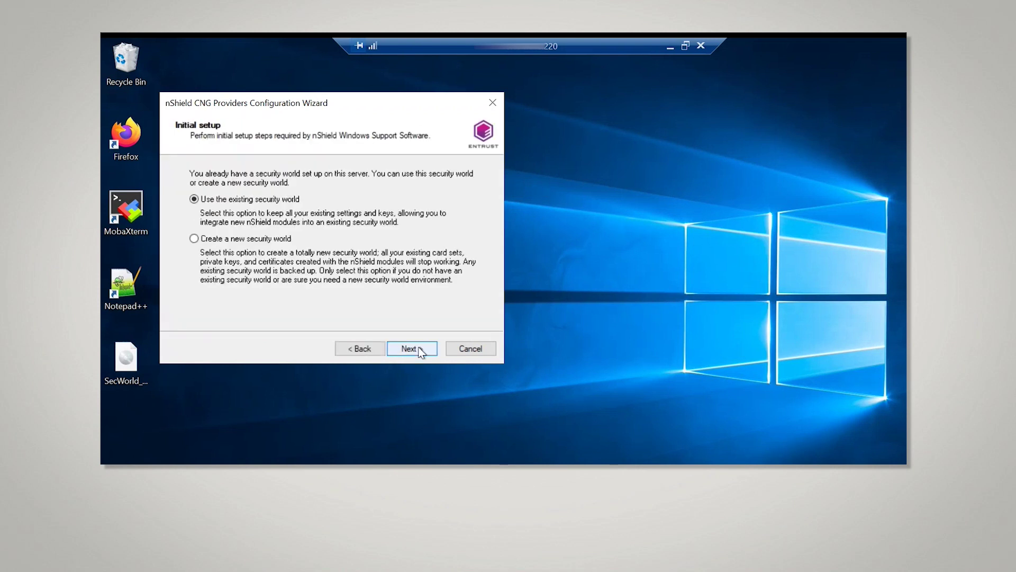
click(421, 352)
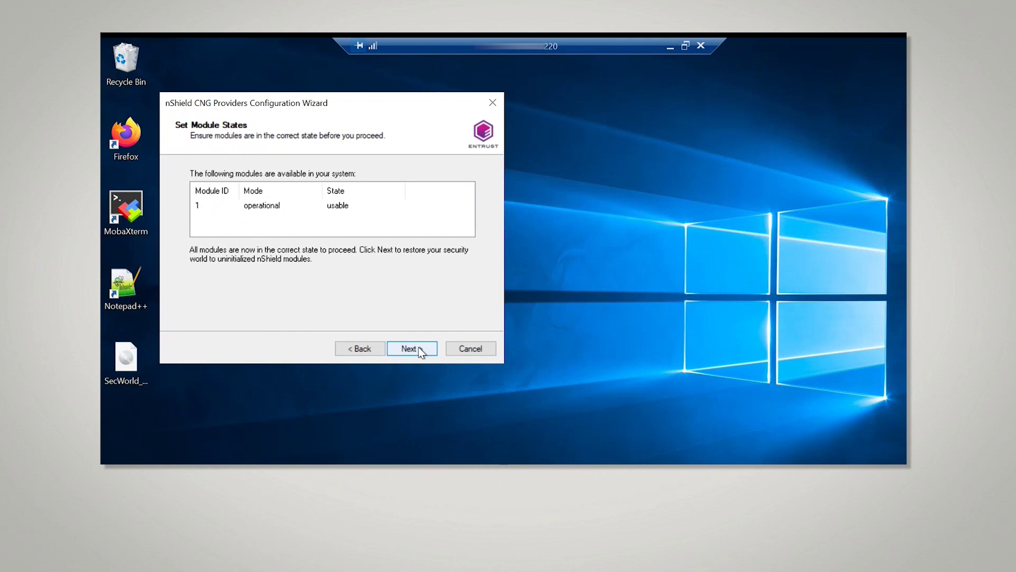
click(421, 352)
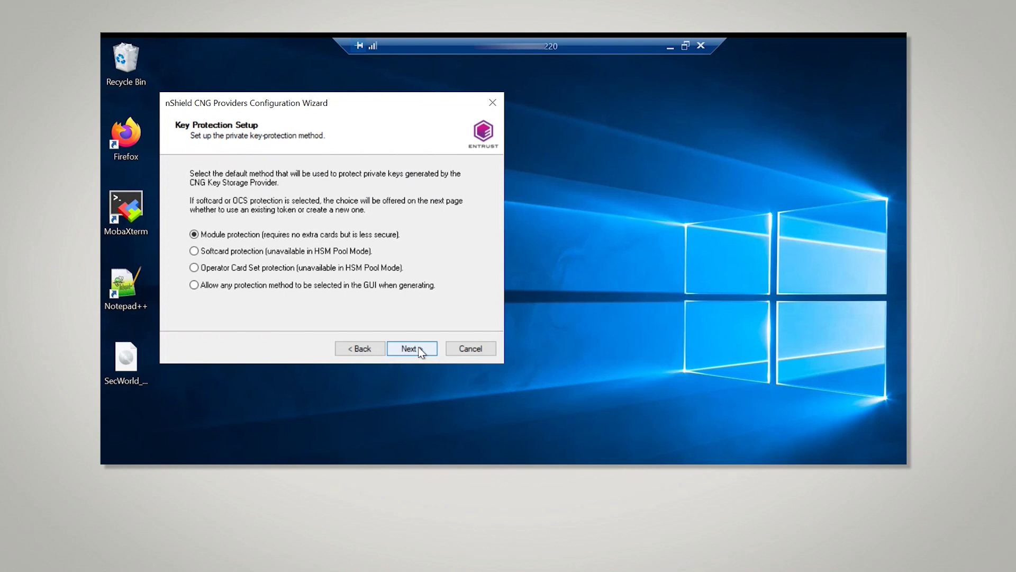
click(421, 352)
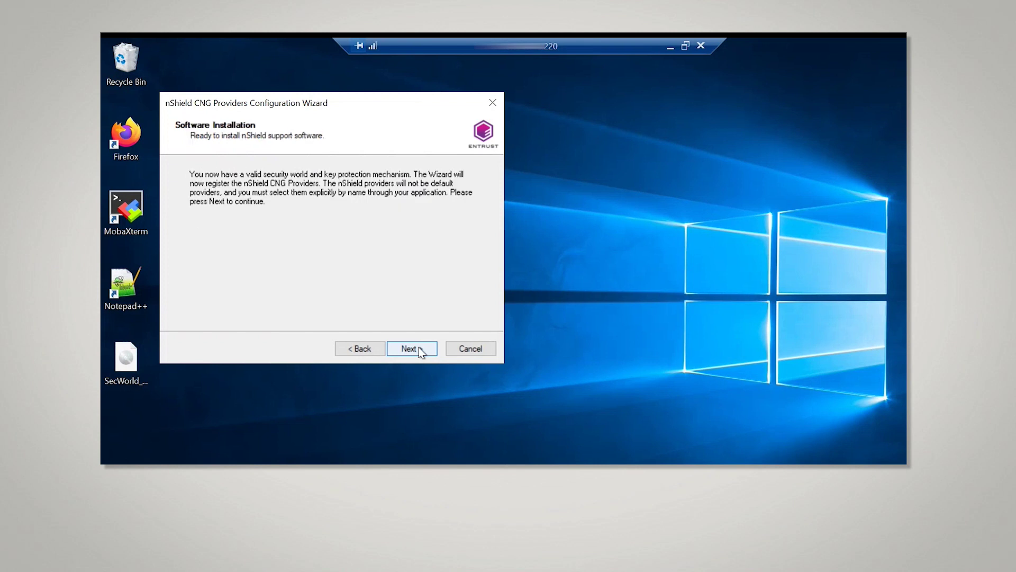
click(421, 352)
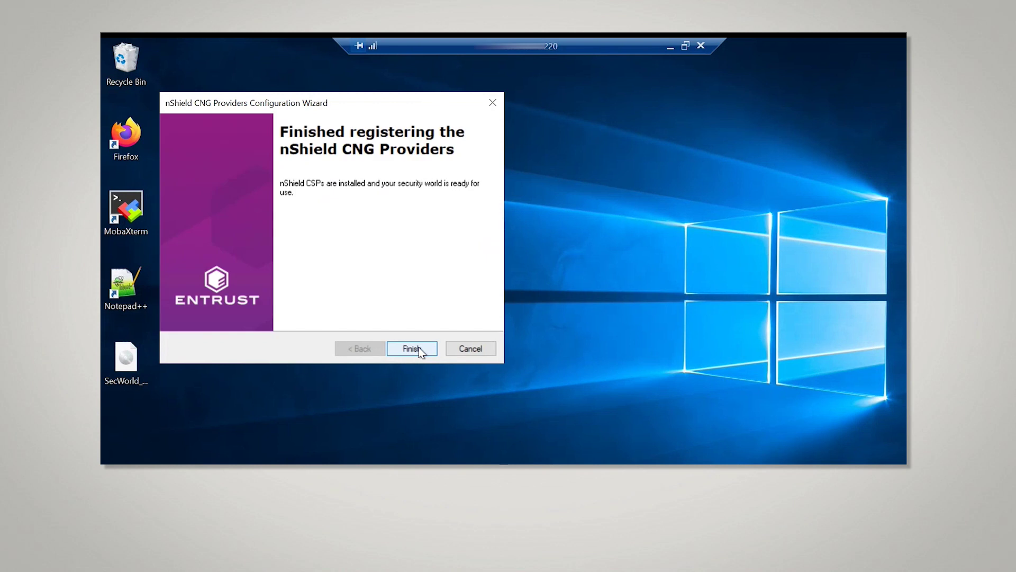
Step: Close the CNG wizard and start a role-based Add Roles and Features installation on the local server
click(413, 348)
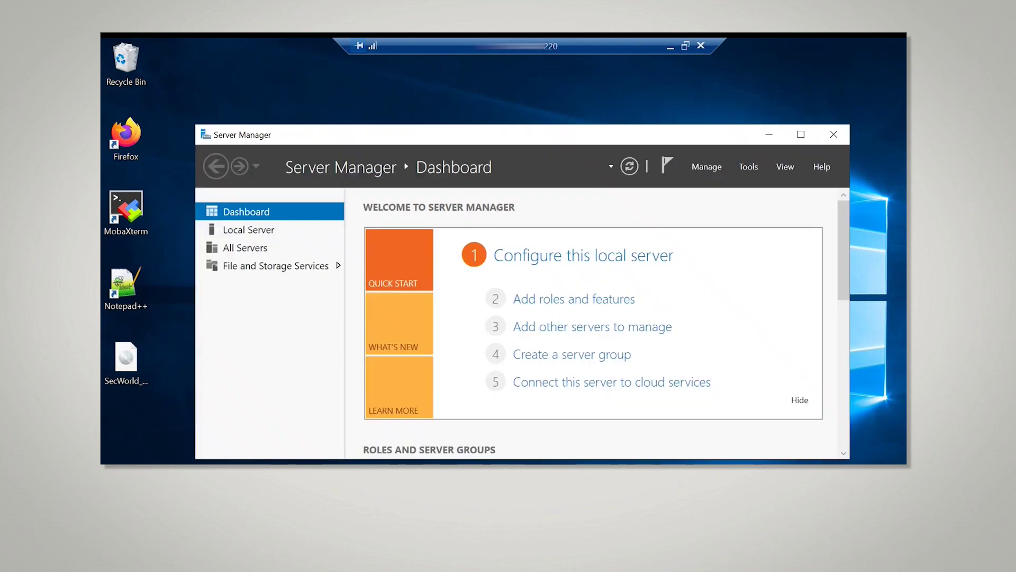
click(704, 167)
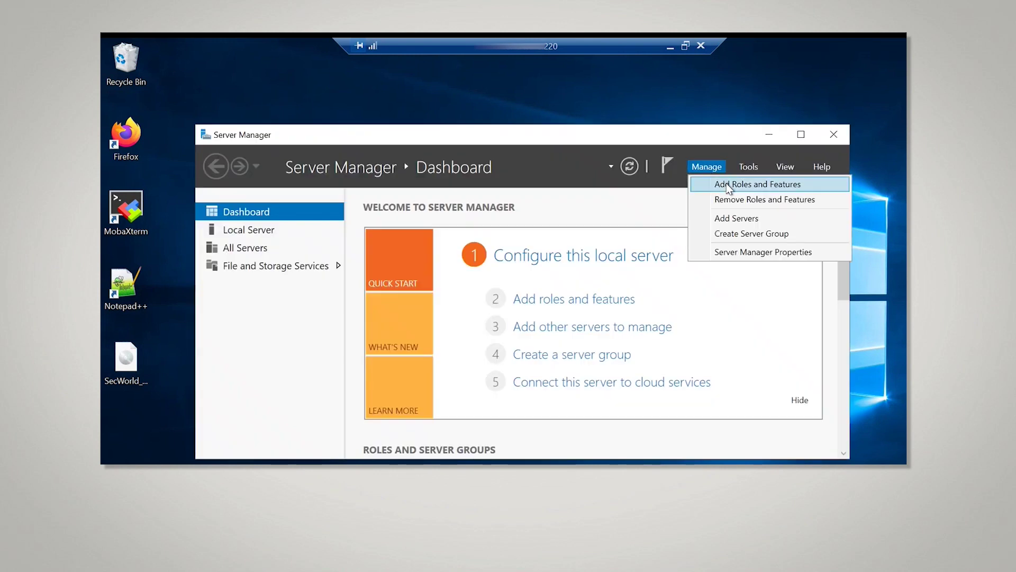
click(728, 186)
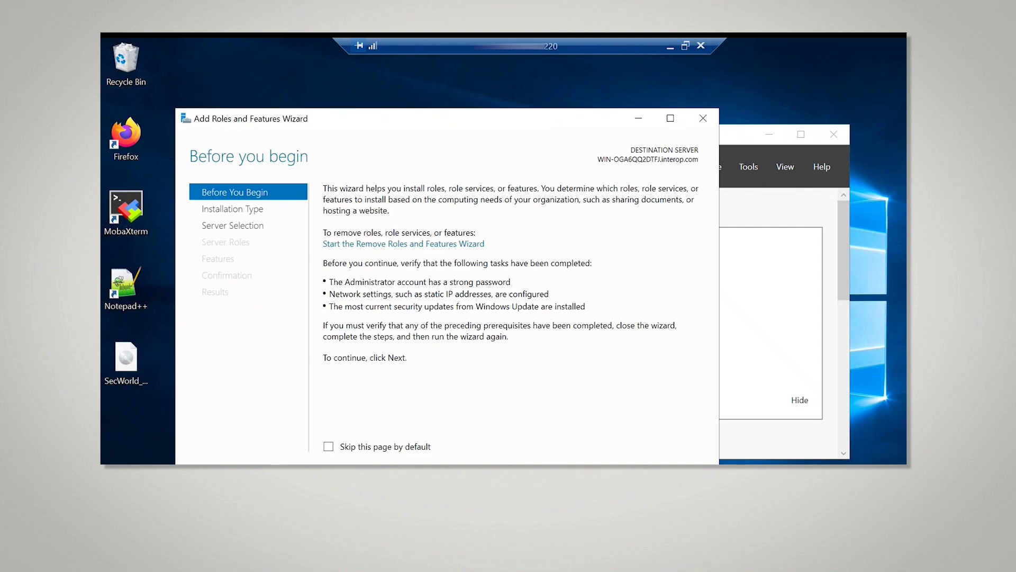
key(Return)
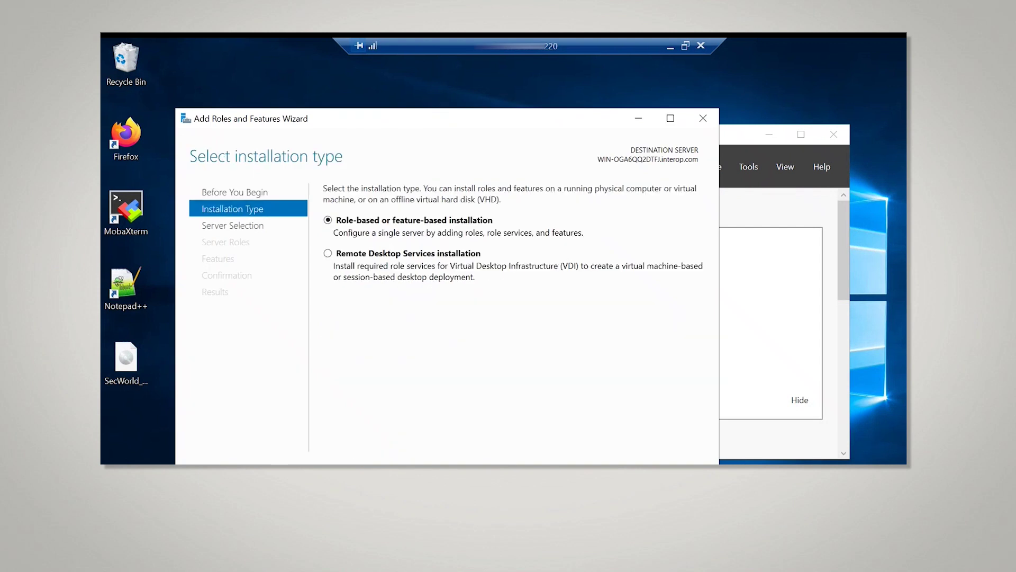
key(Return)
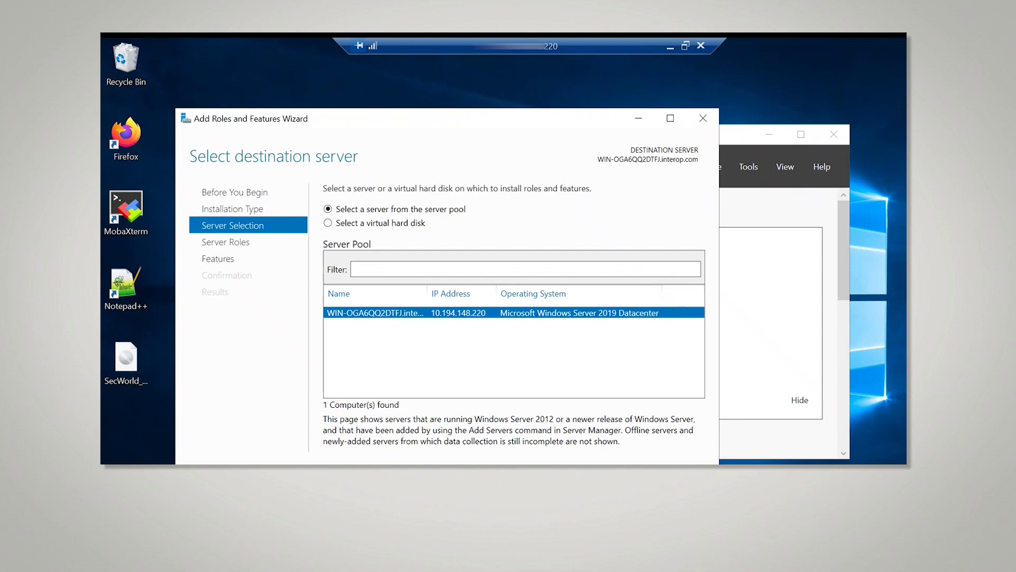
key(Return)
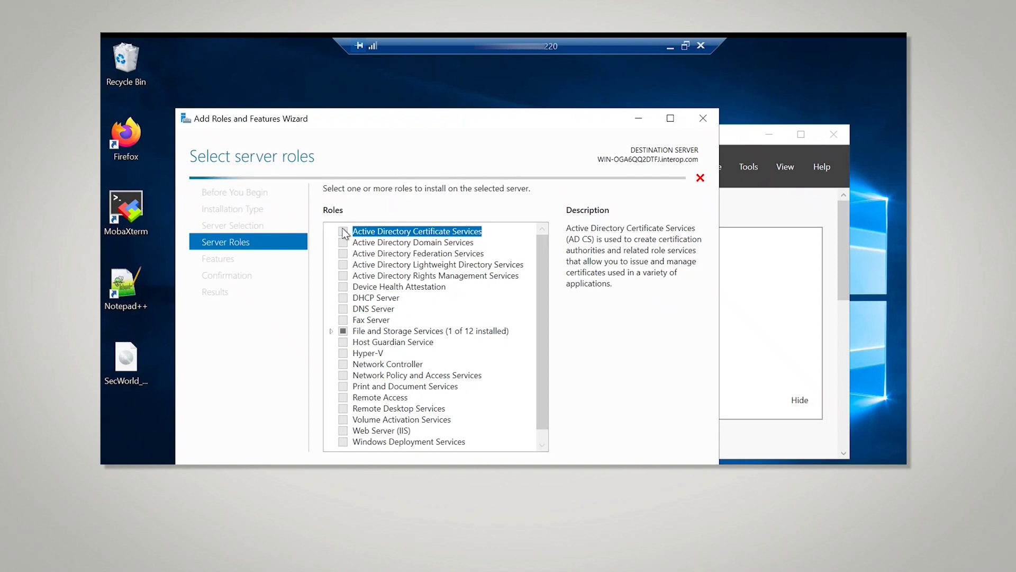
Step: Select Active Directory Certificate Services with its required features and the Certification Authority role service
click(343, 230)
click(488, 423)
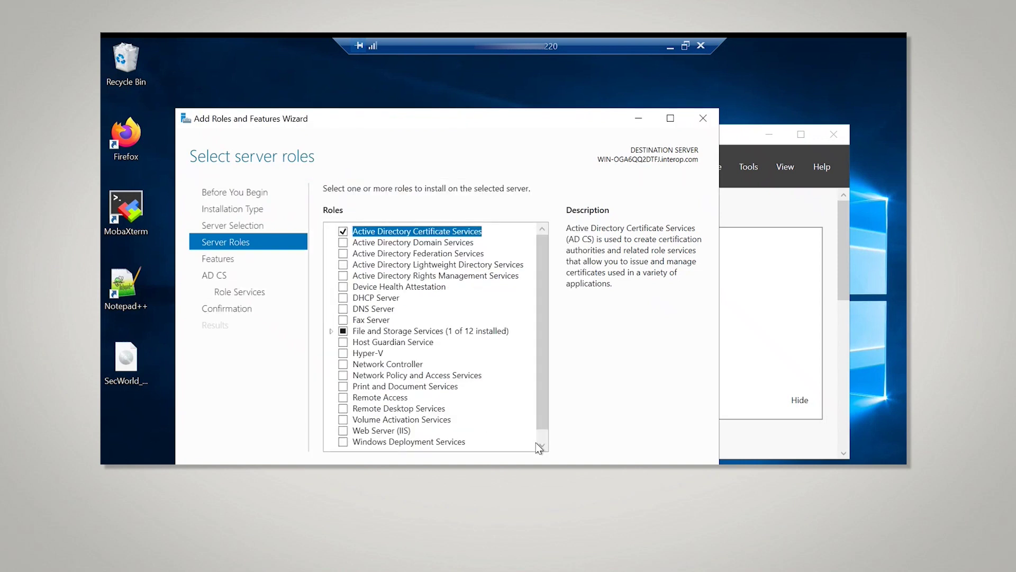
key(Return)
key(Return)
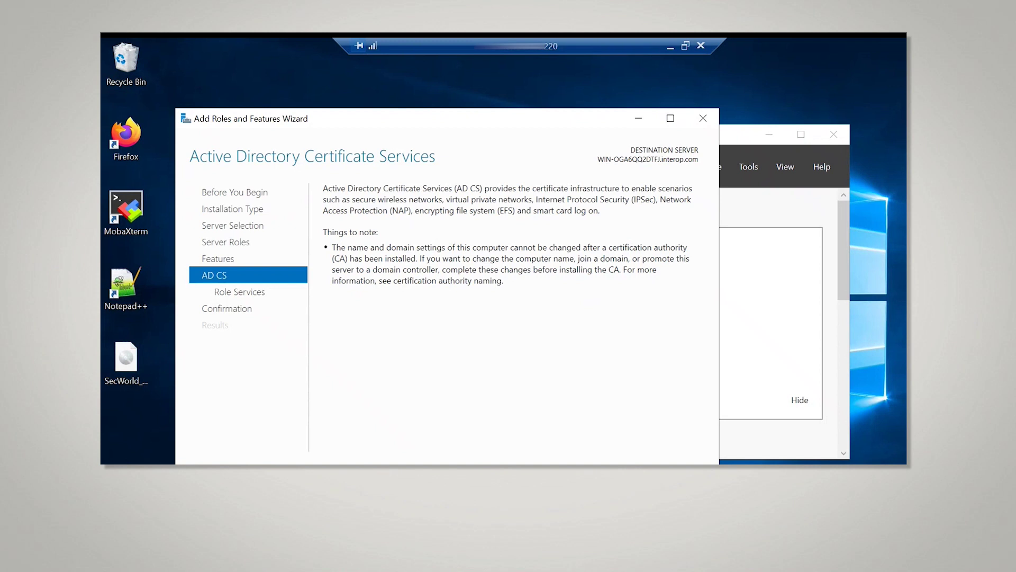
key(Return)
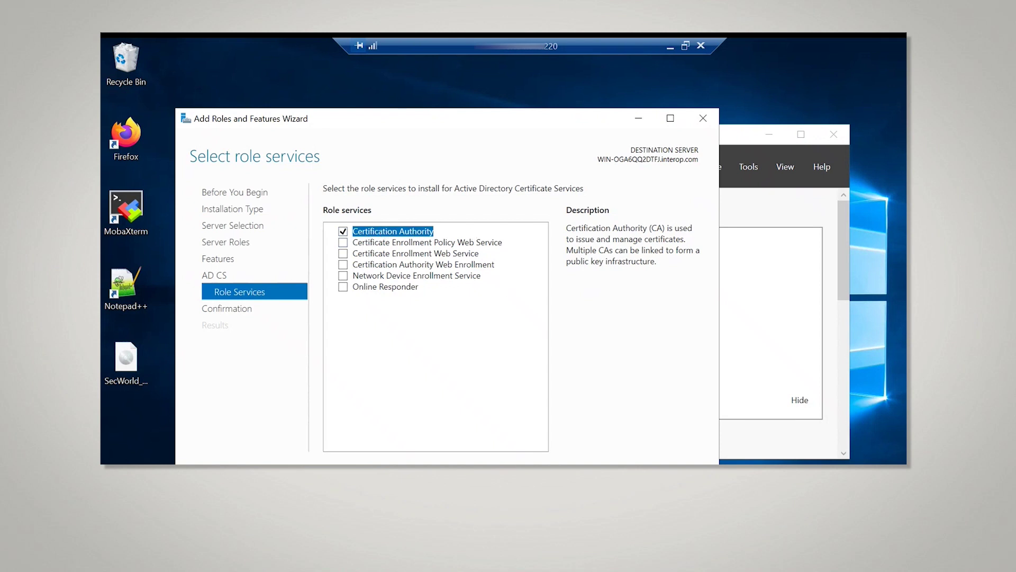
key(Return)
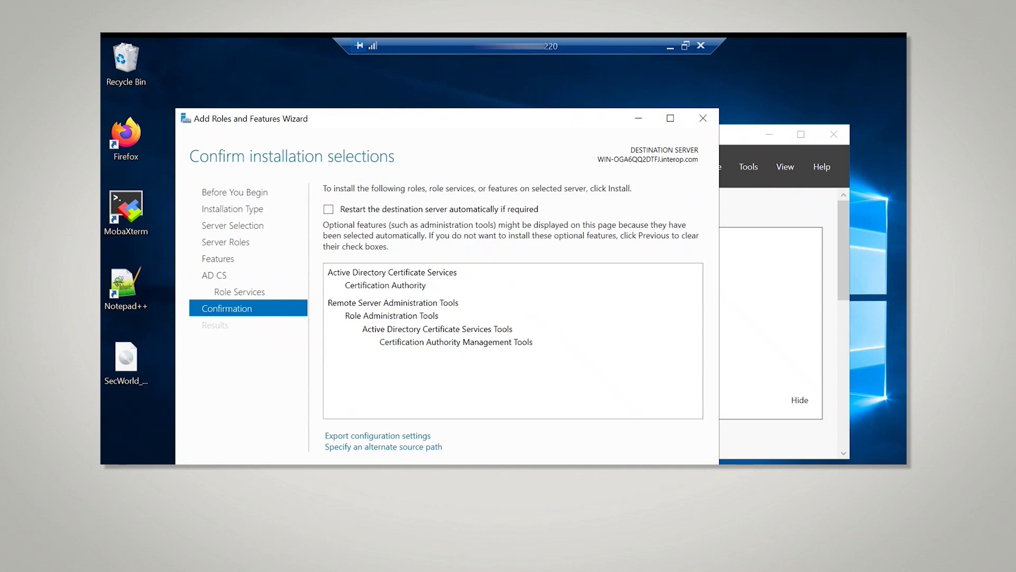
Step: Confirm and install AD CS with the Certification Authority role service
key(Return)
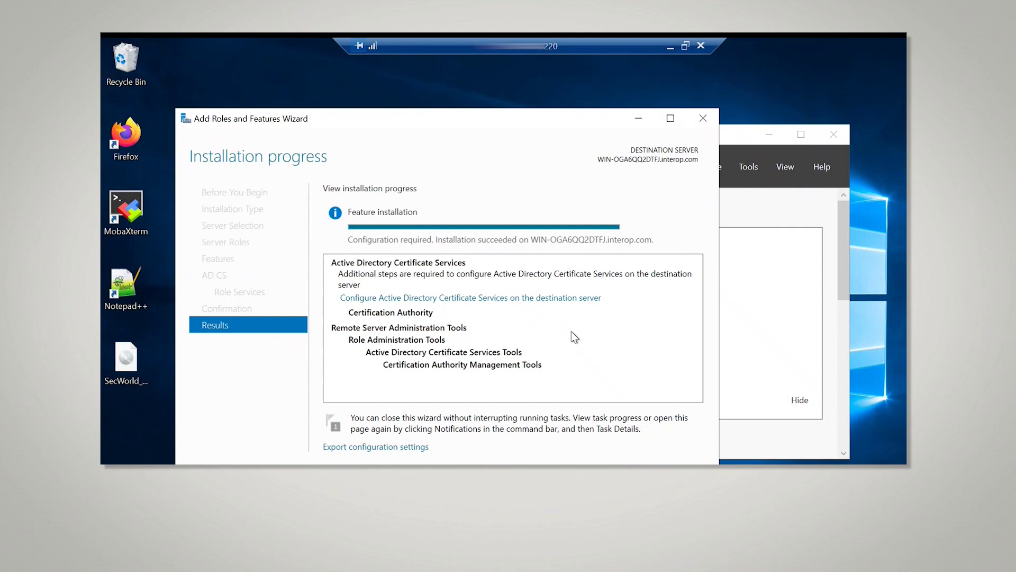
Step: Begin AD CS configuration with the administrator credentials and select the Certification Authority role service
click(575, 298)
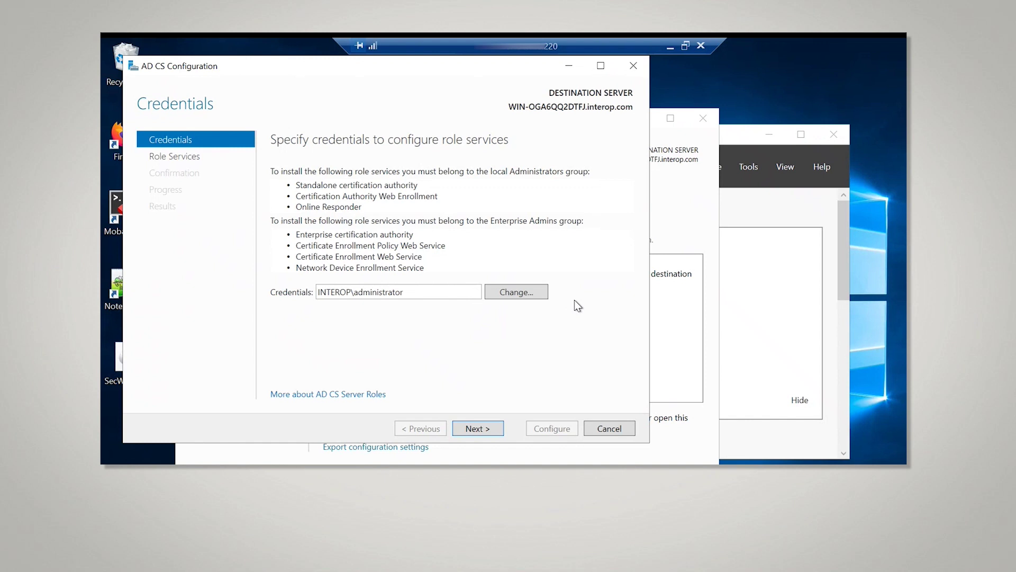
click(491, 428)
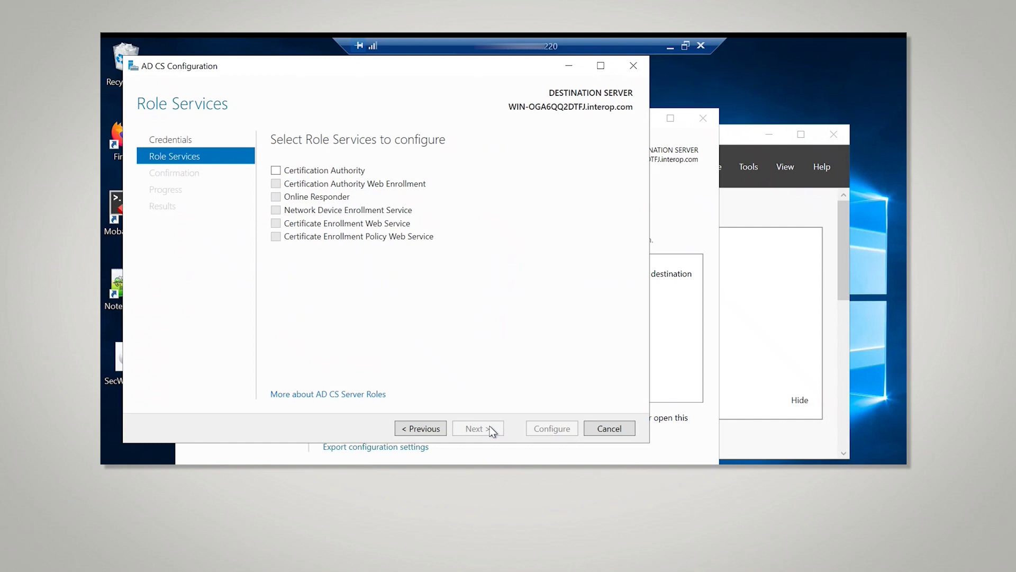
click(277, 173)
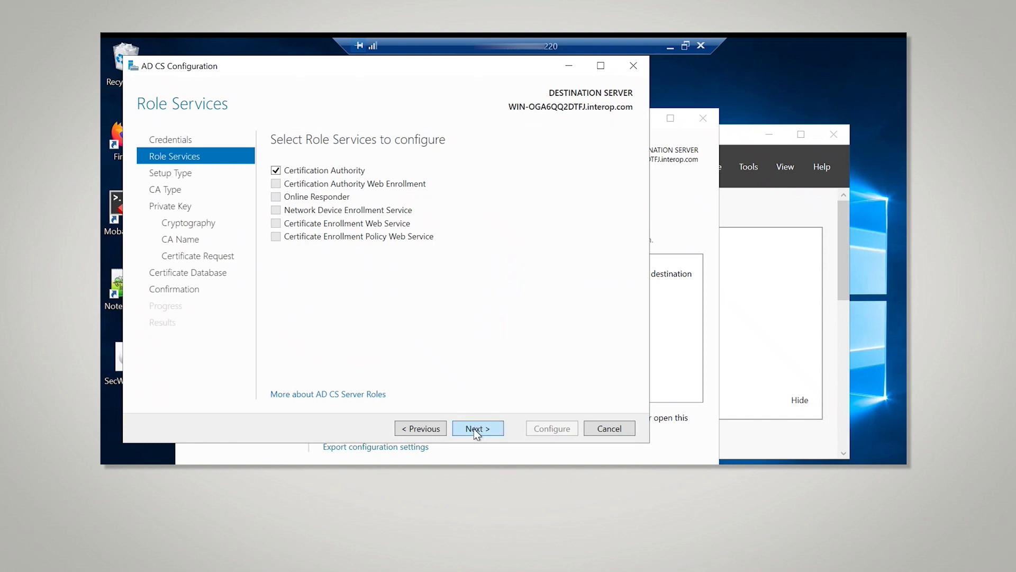
Step: Set the CA setup type to Enterprise CA and the CA type to Root CA
click(474, 428)
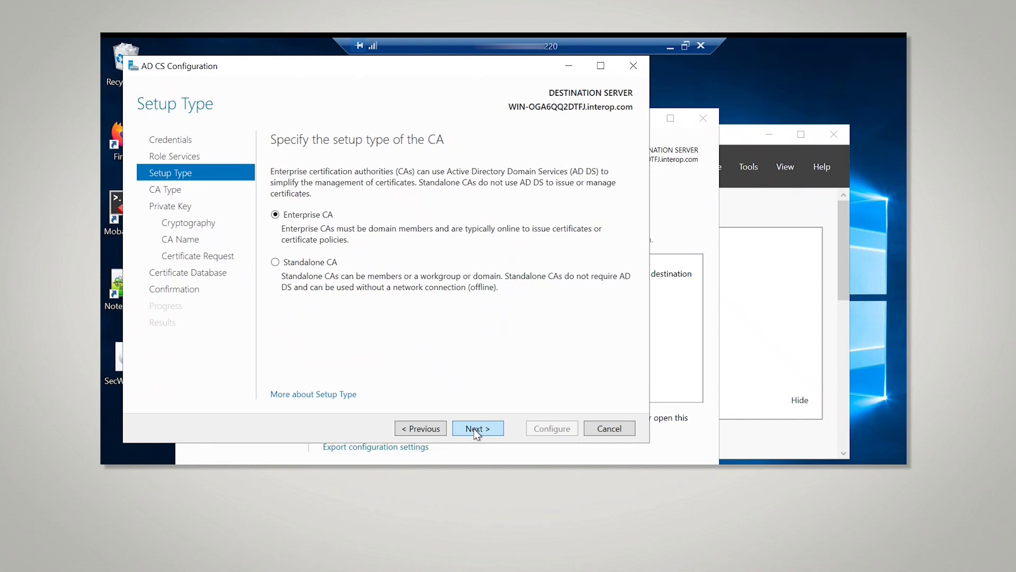
click(474, 428)
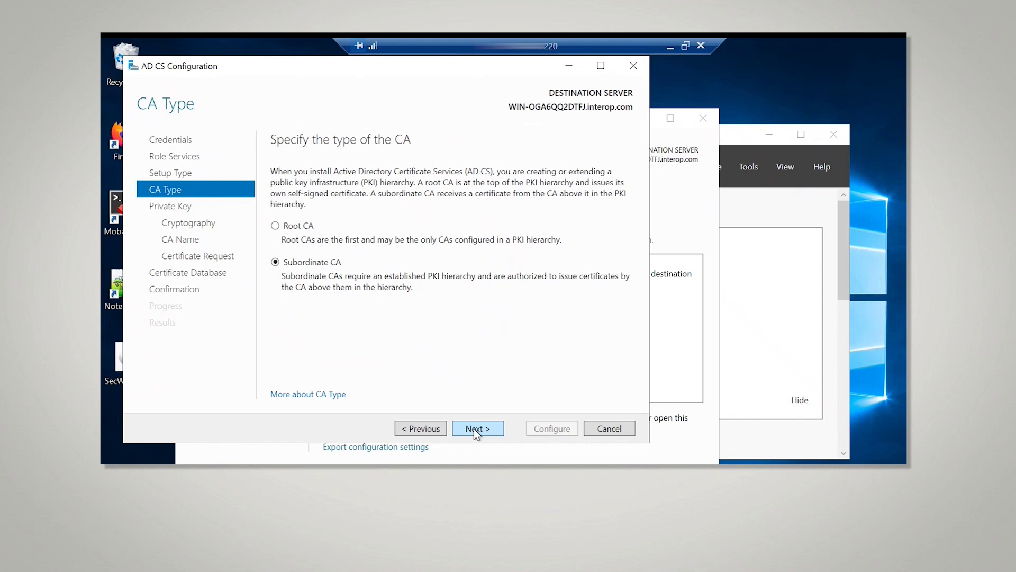
click(276, 226)
click(486, 428)
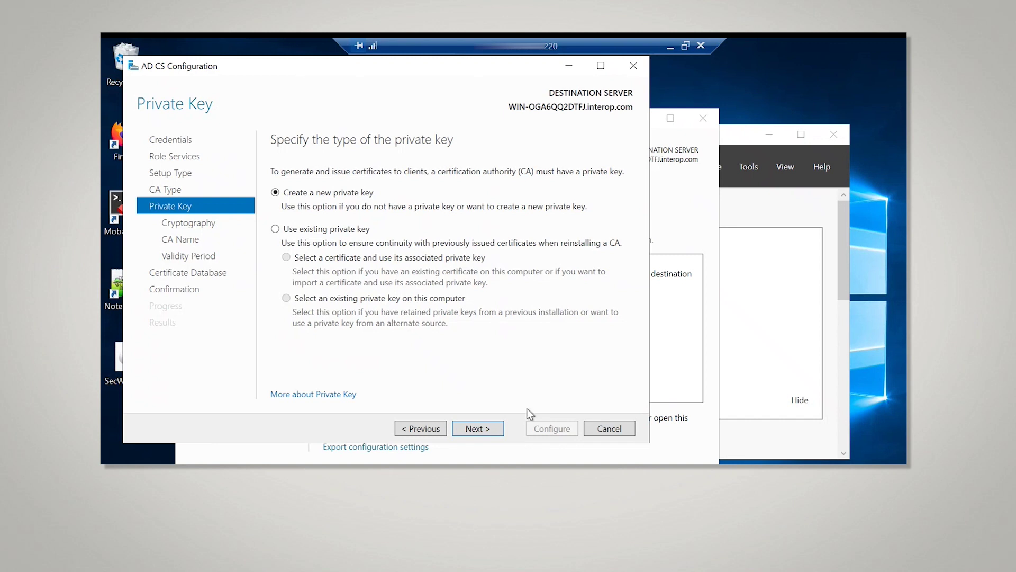
Step: Create a new private key using the RSA#nCipher Security World Key Storage Provider at 2048 bits
click(484, 430)
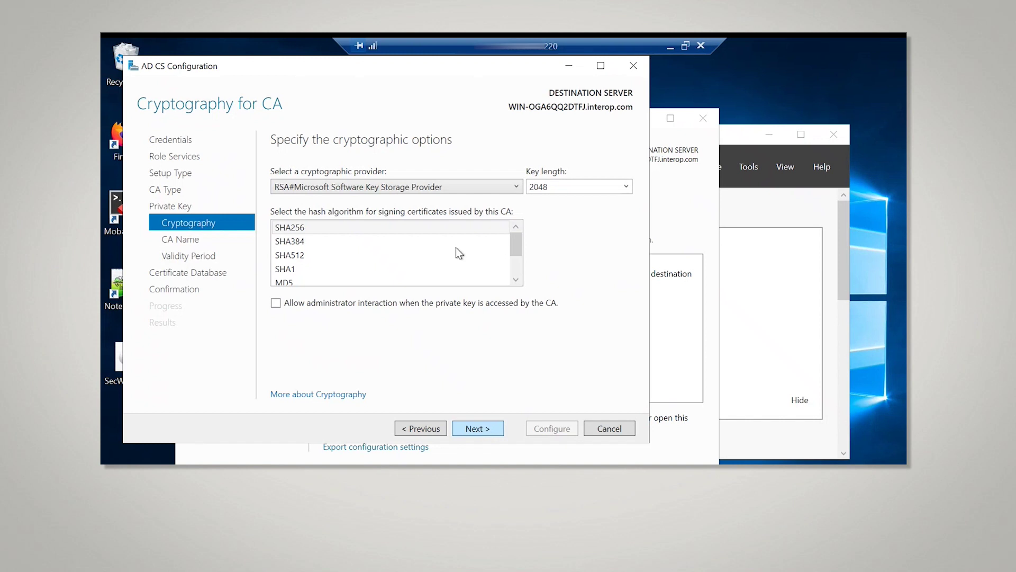
click(439, 188)
scroll(434, 286, down, 2)
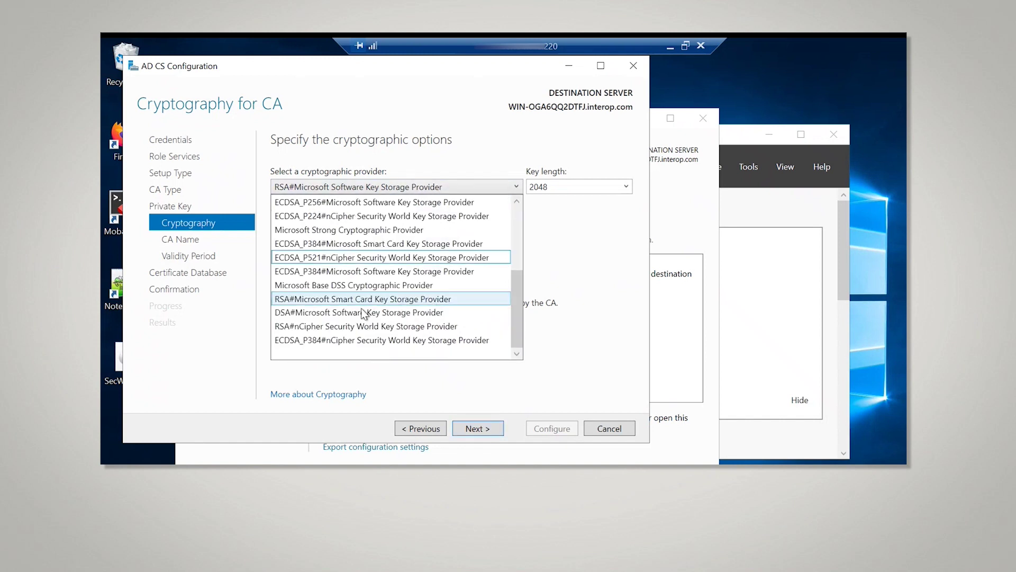
click(337, 327)
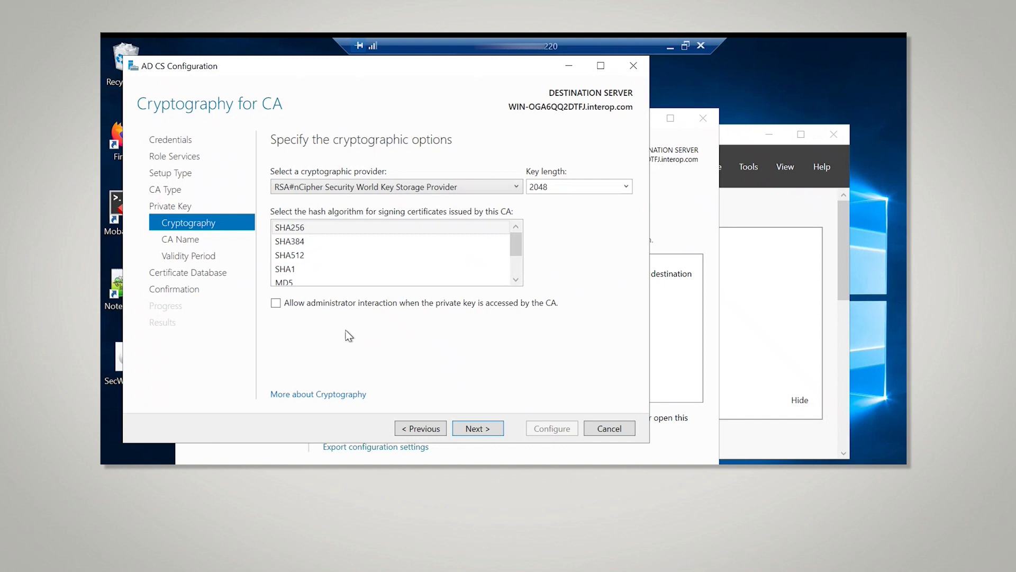
Step: Append '-video' to the CA common name, keeping 5-year validity and default CertLog database locations
click(481, 430)
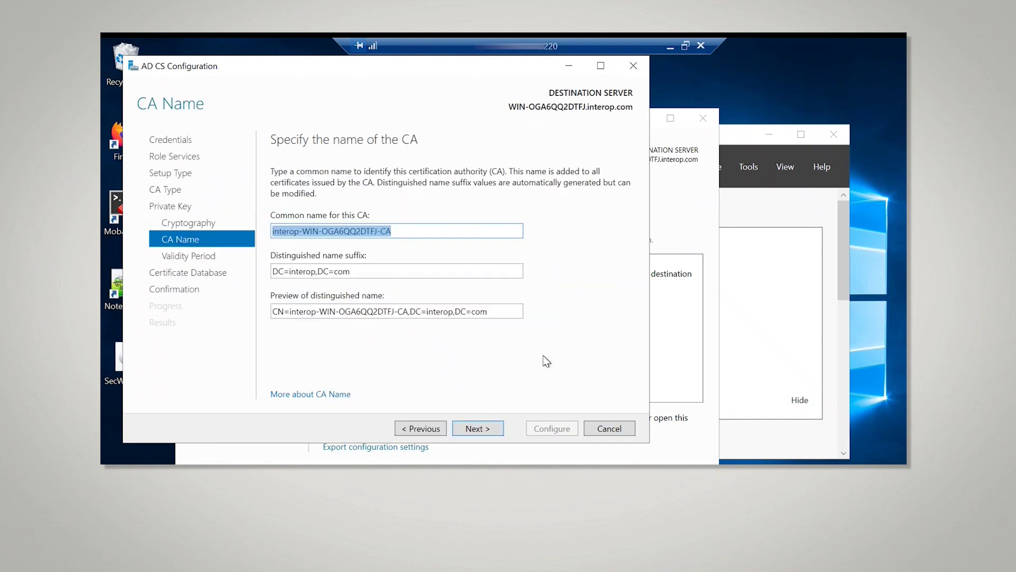
key(End)
text(-video)
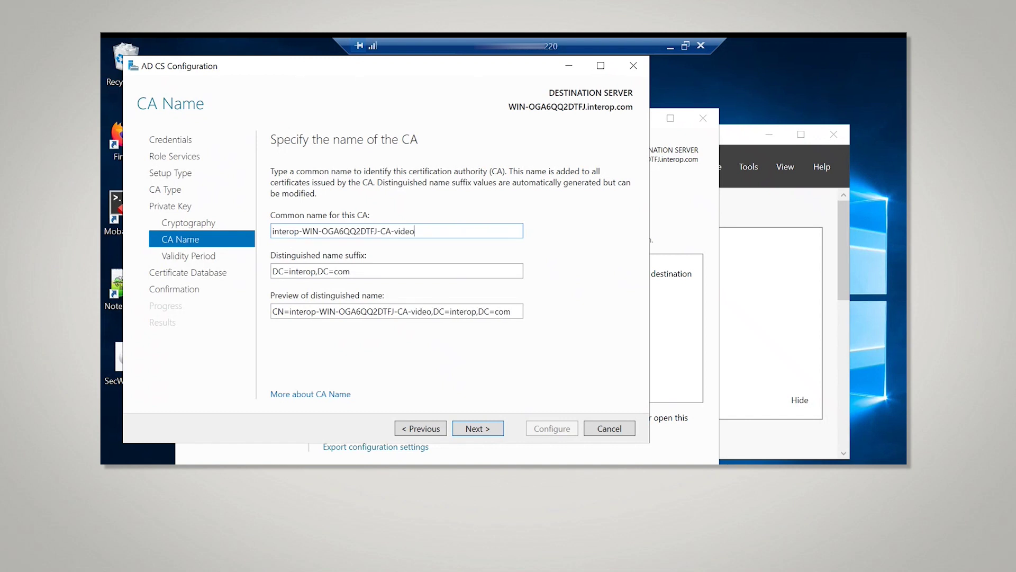
click(483, 428)
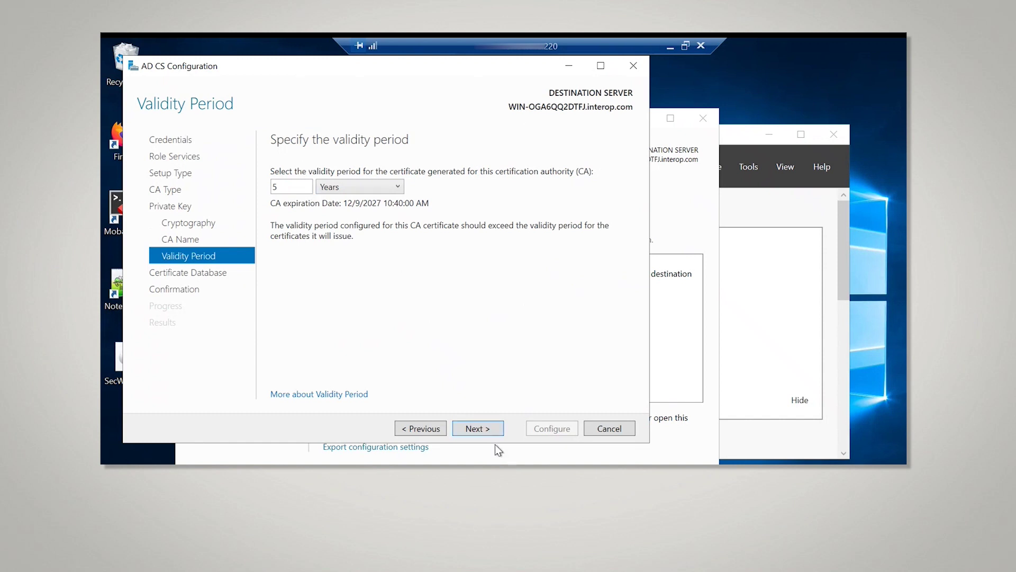
click(488, 427)
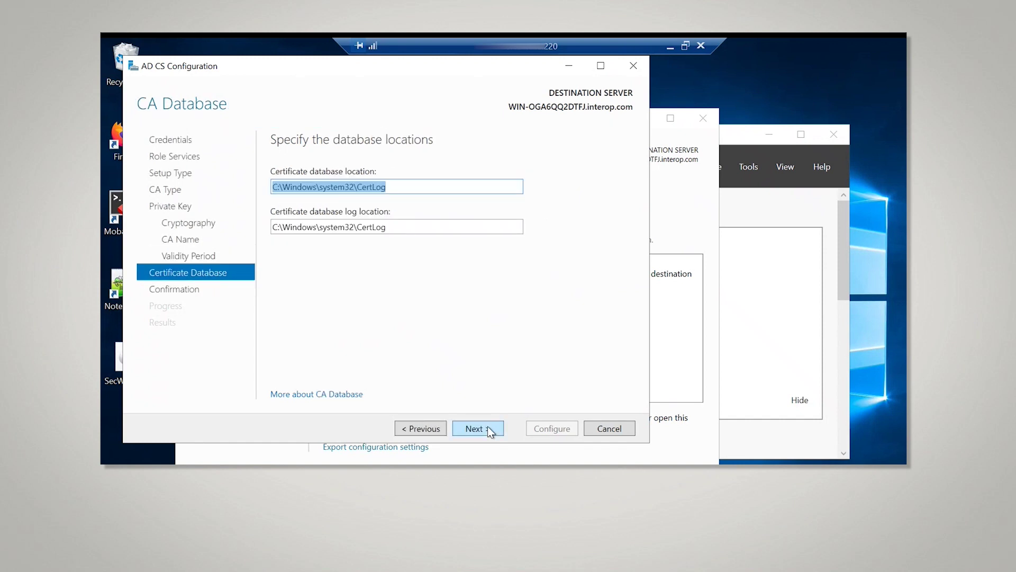
click(491, 426)
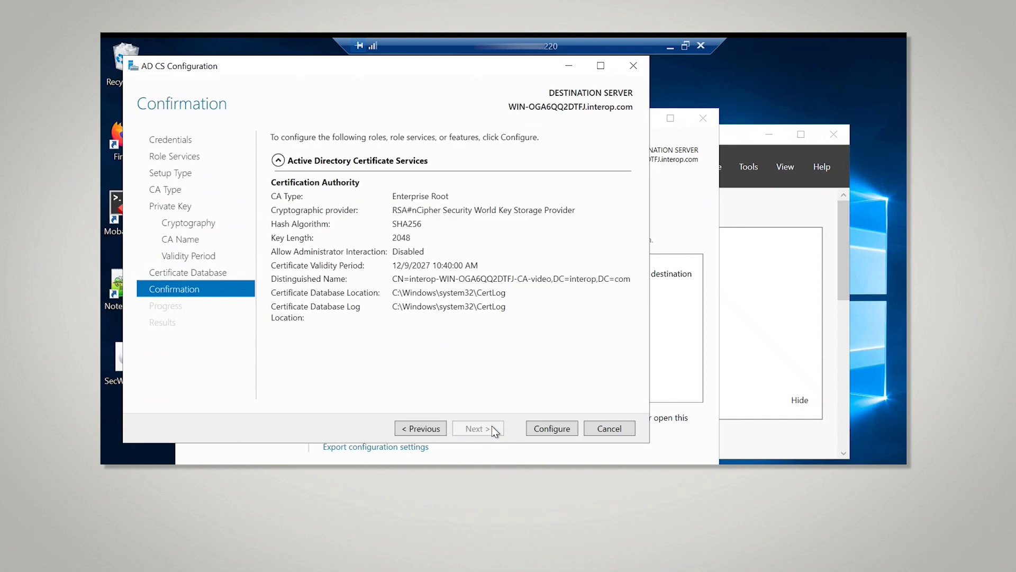
Step: Apply the Enterprise Root CA configuration until it reports Configuration succeeded
click(532, 430)
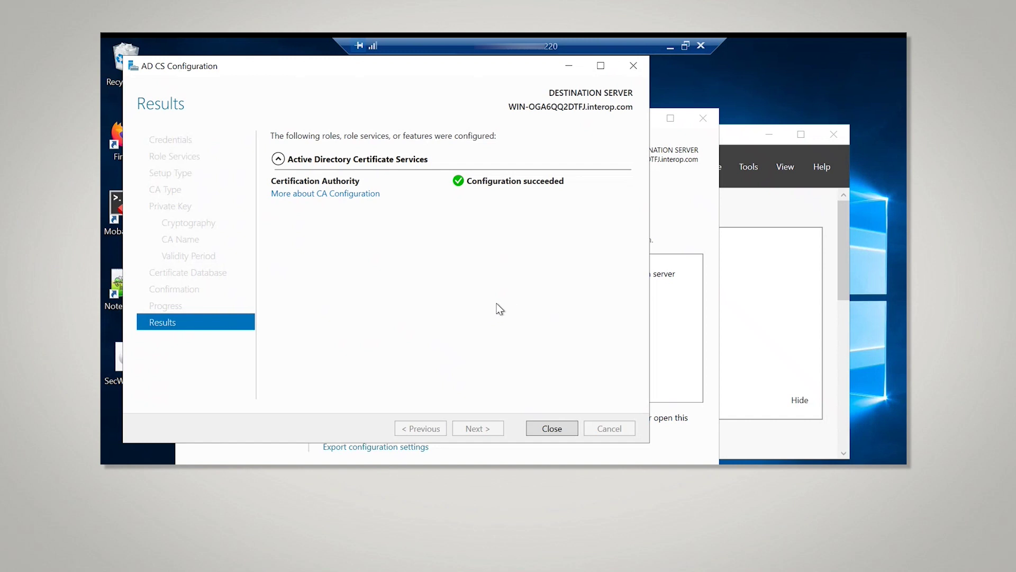
Step: Close both wizards and run 'sc query certsvc' in the administrator Command Prompt
click(558, 427)
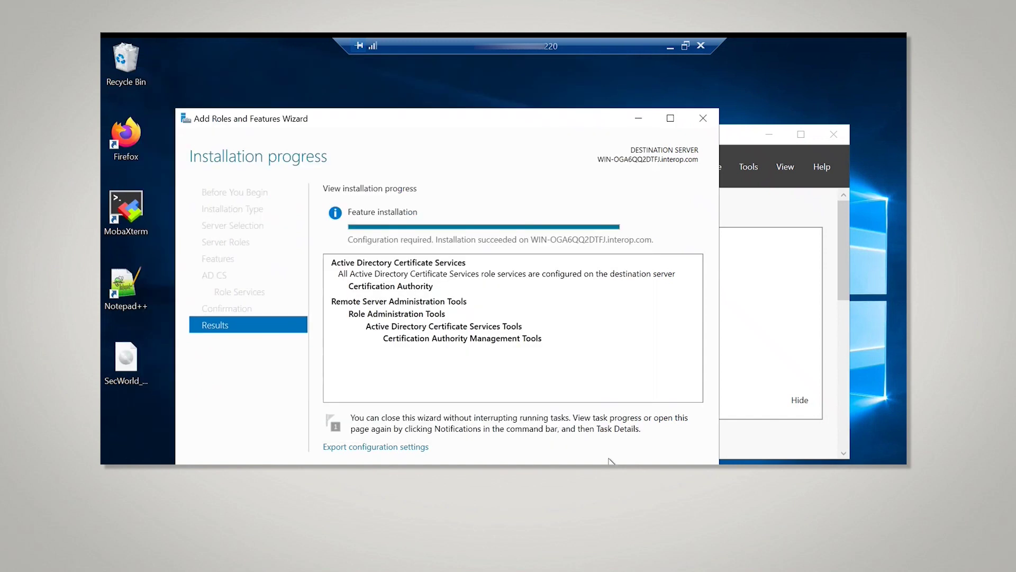
key(alt+F4)
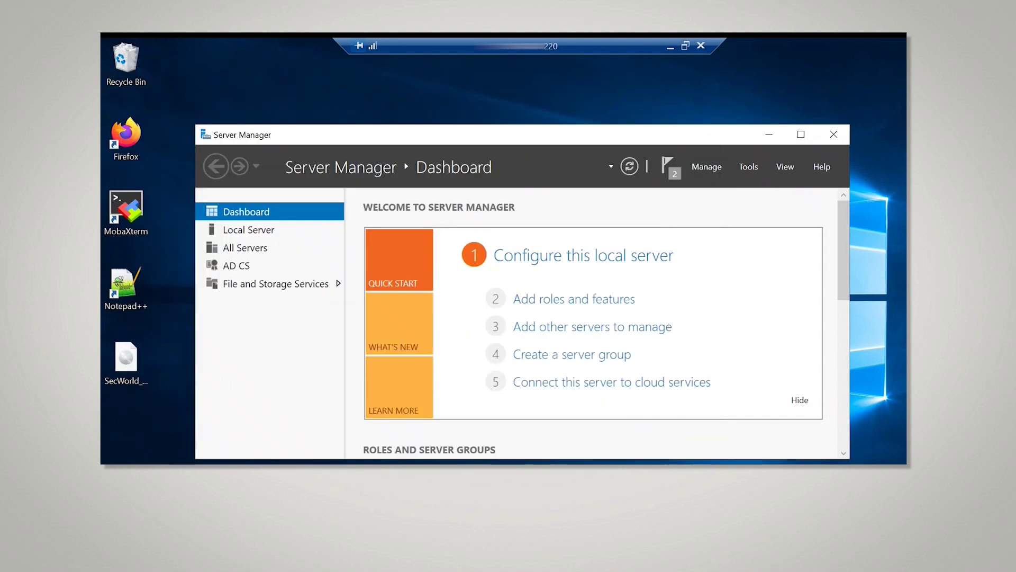
mouse_move(309, 443)
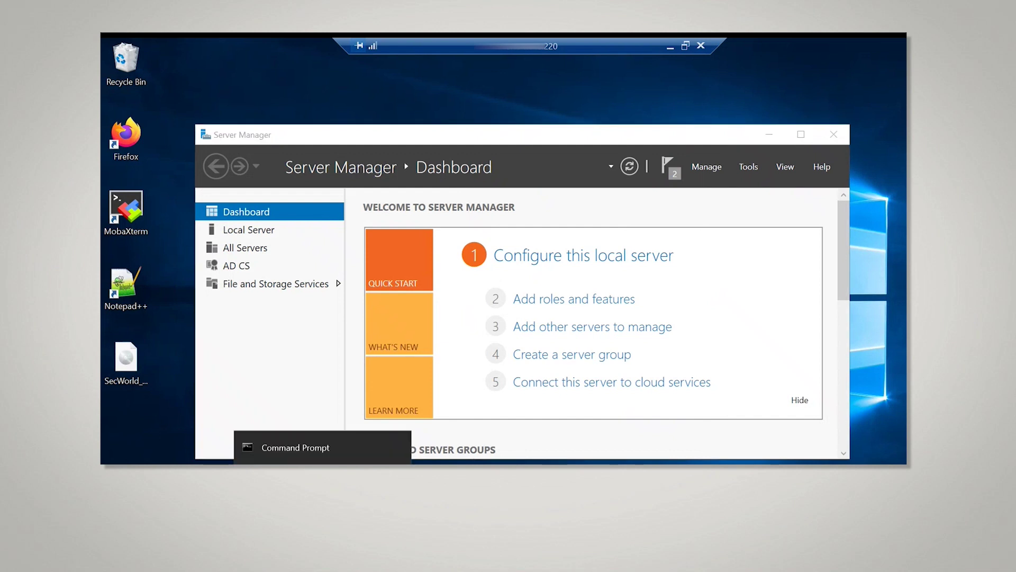
click(308, 448)
text(sc query)
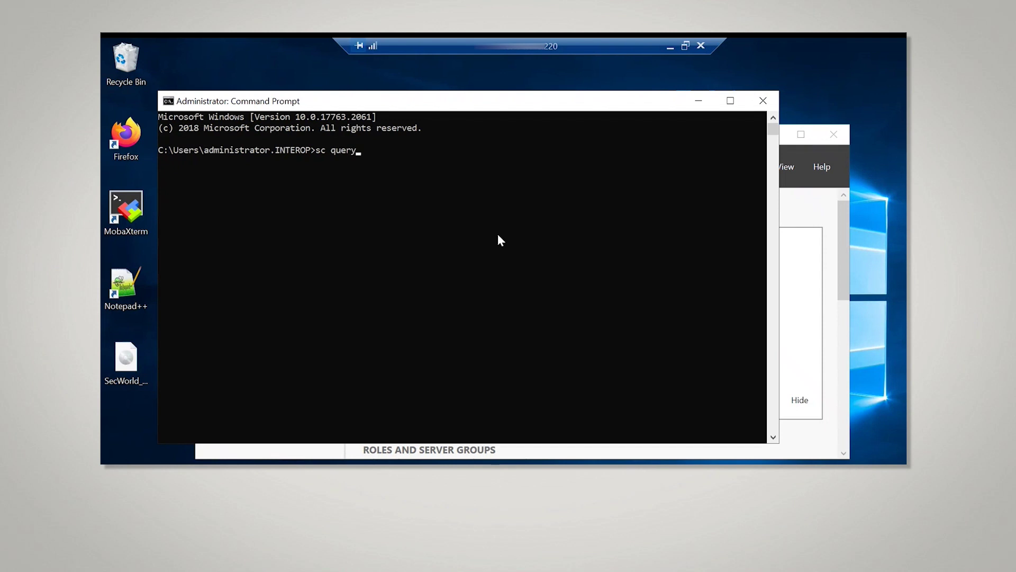
text( certsvc)
key(Return)
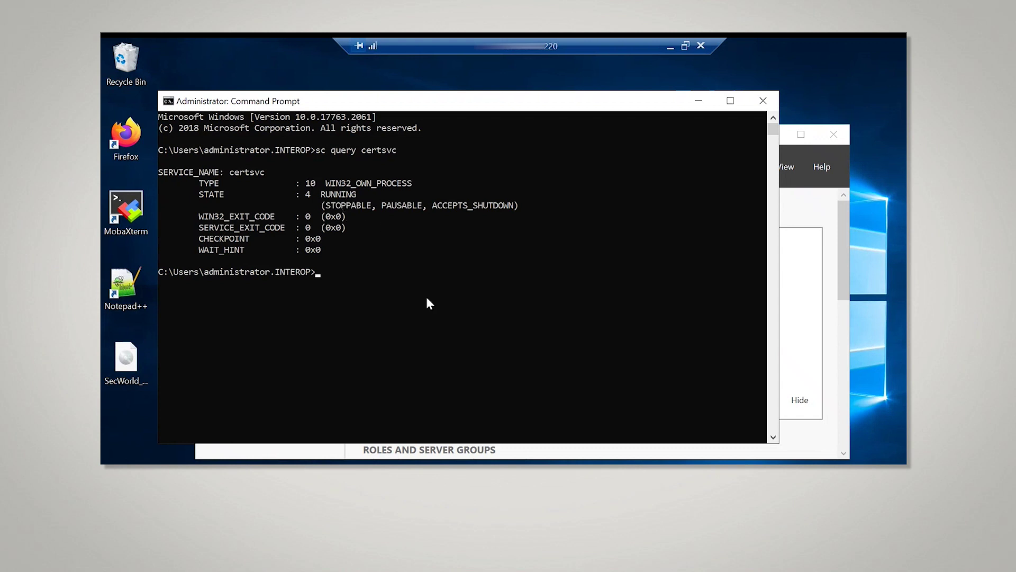
Step: Run 'nfkminfo -l' and highlight the module-protected interop-WIN-OGA6QQ2DTFJ-CA-video key line
text(nfkminfo -l)
key(Return)
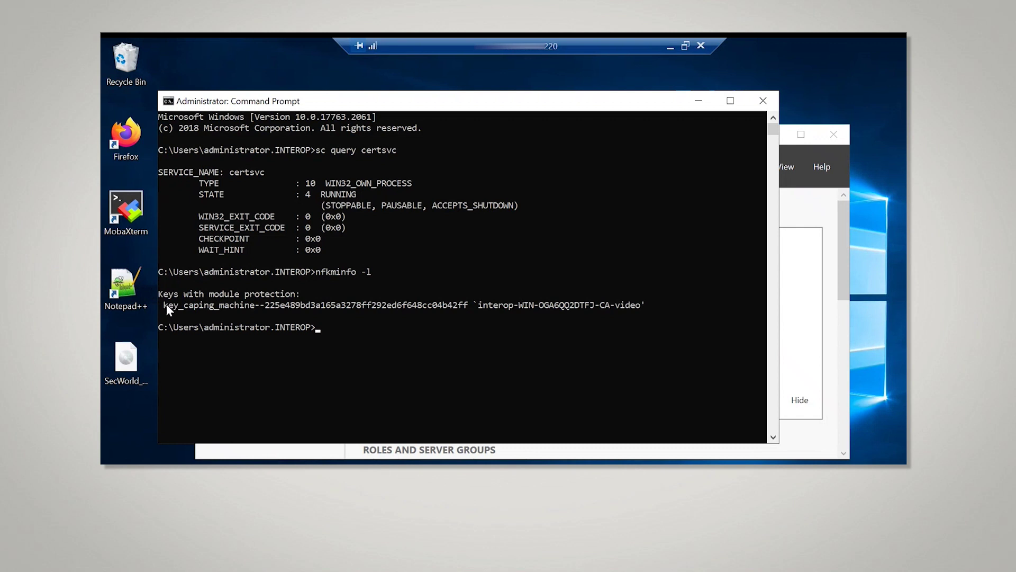
drag(166, 304, 669, 307)
click(583, 349)
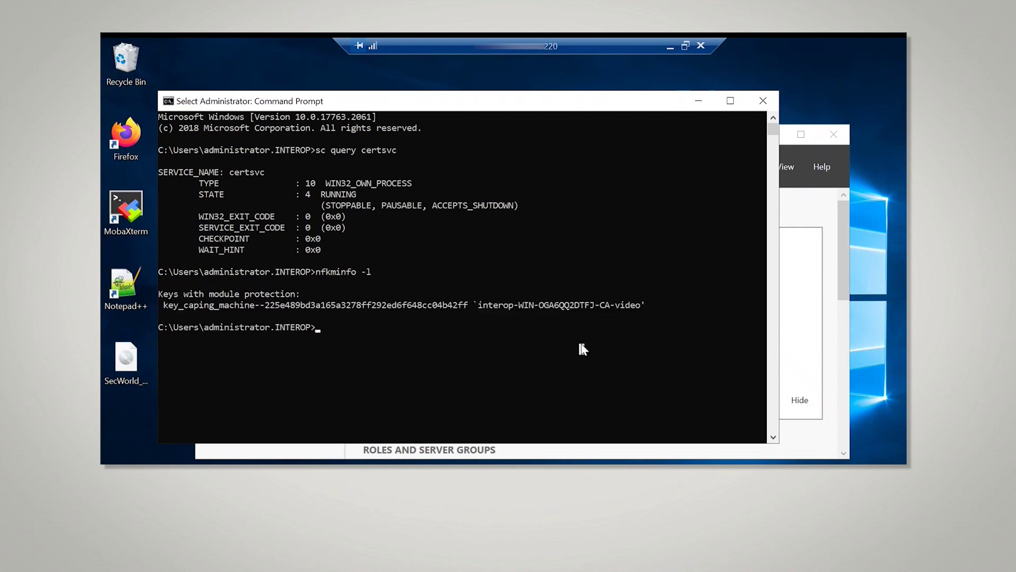